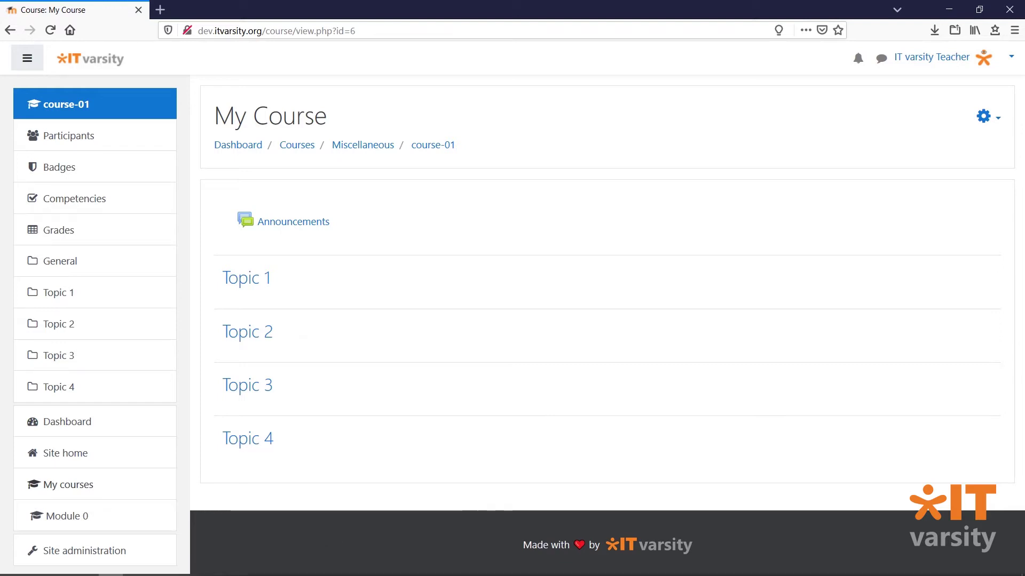
Switch from the browser to the Moodle Bulk User Upload.csv spreadsheet in Excel
click(135, 565)
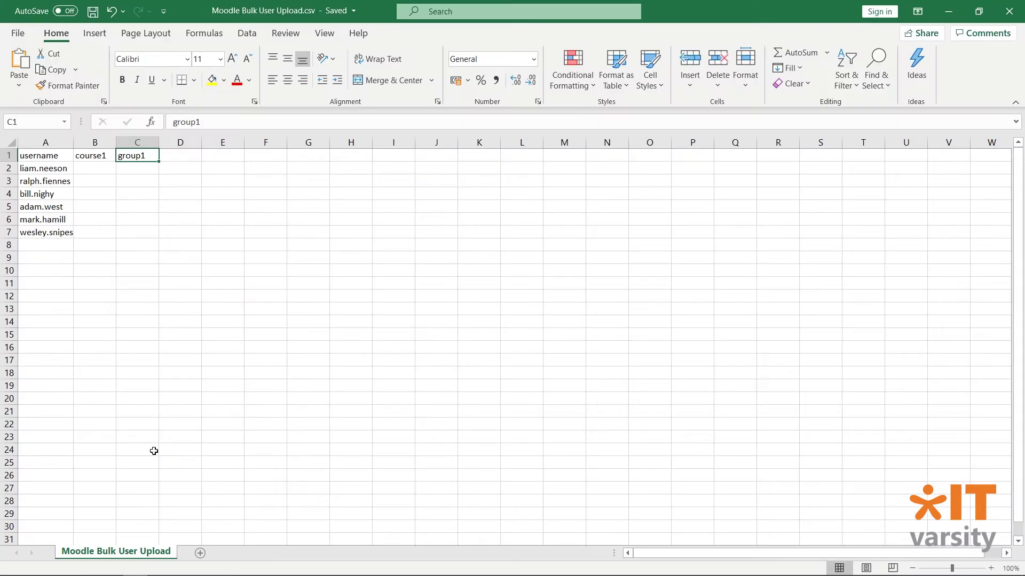
click(80, 170)
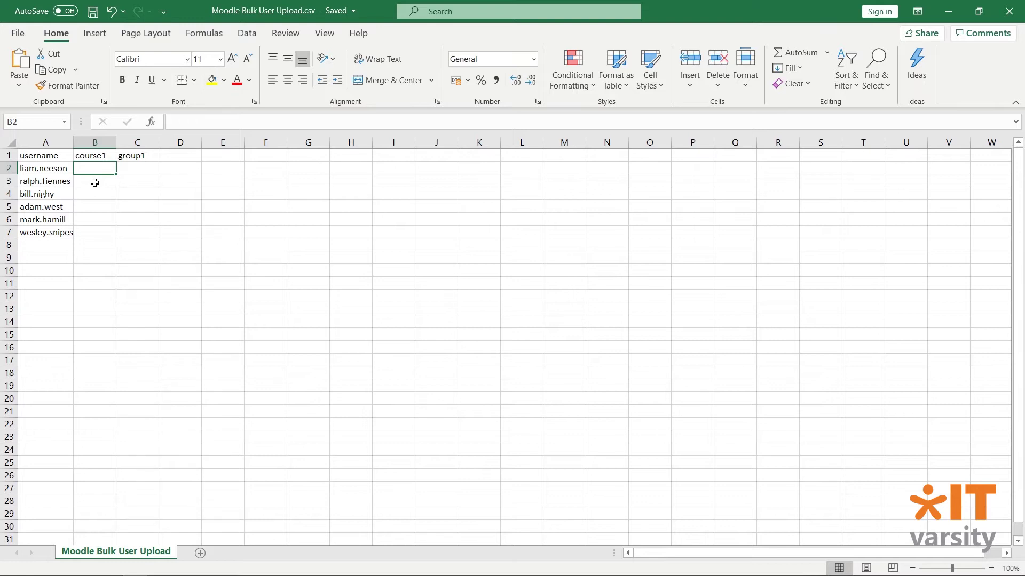
click(137, 167)
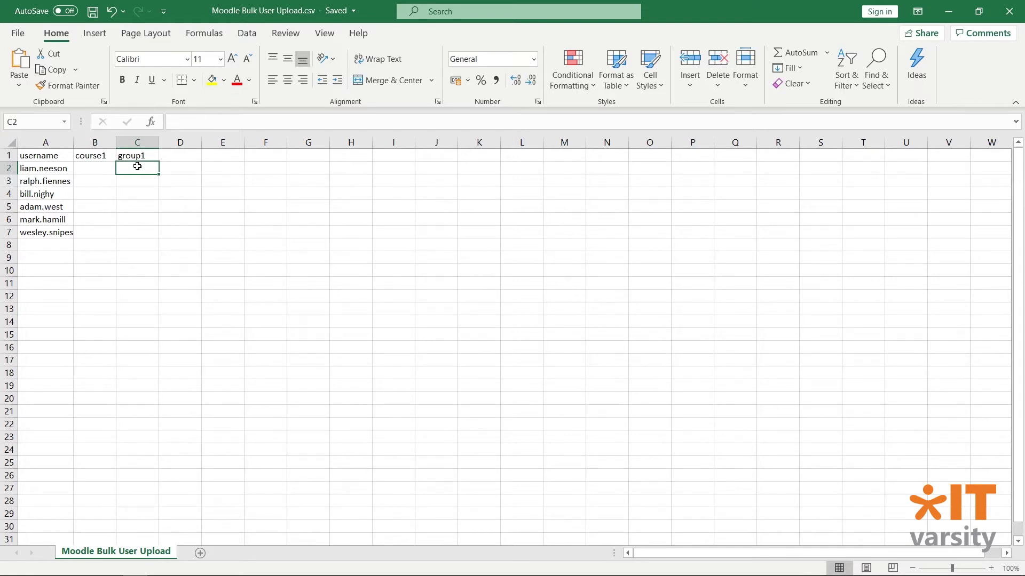
click(99, 166)
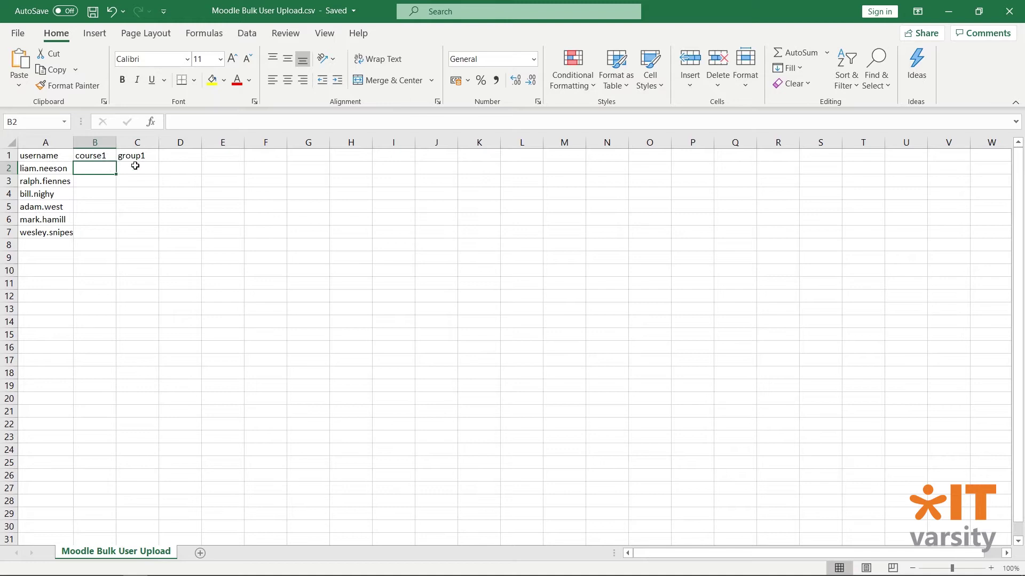
click(165, 156)
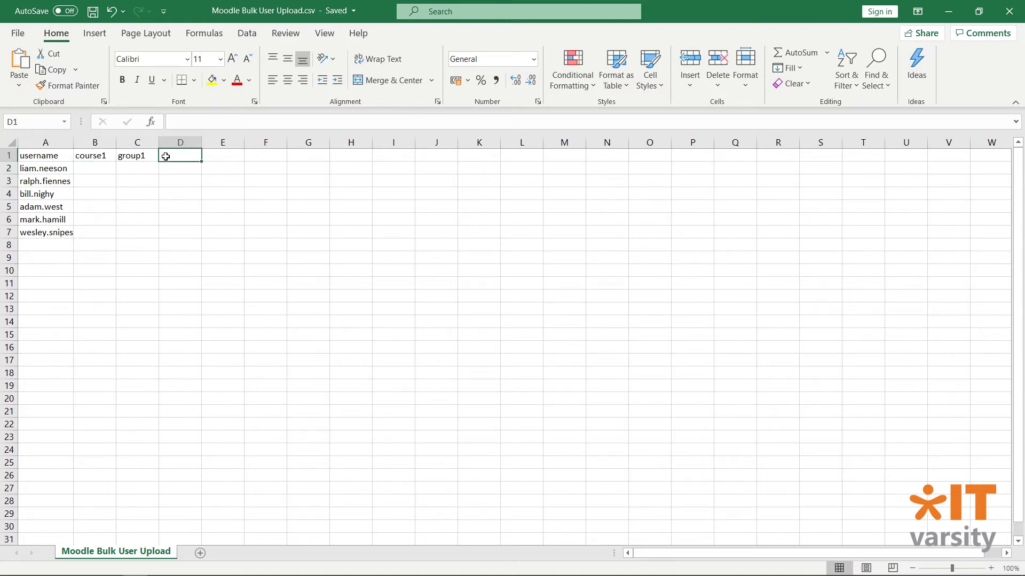
text(course)
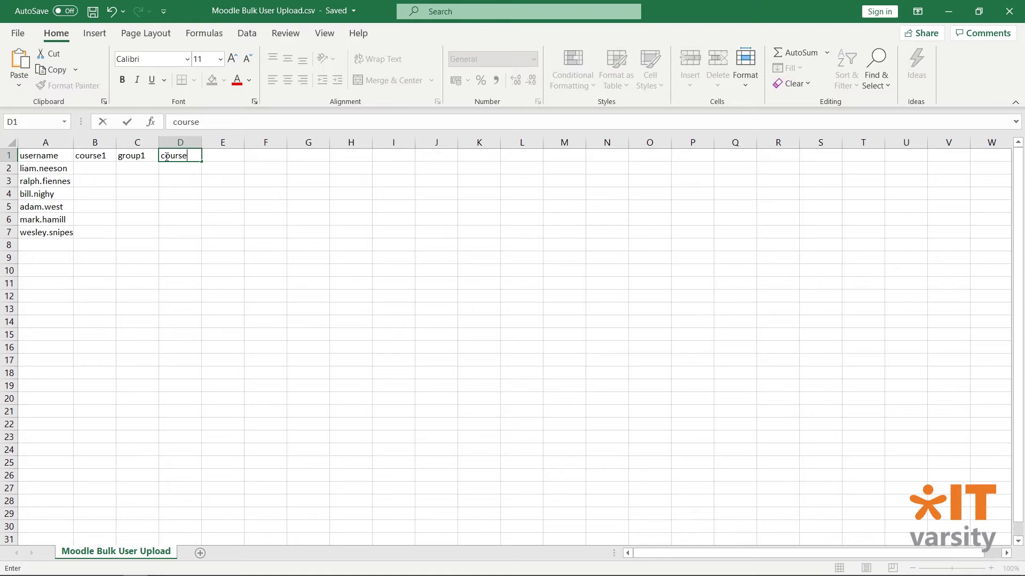
text(2)
key(Tab)
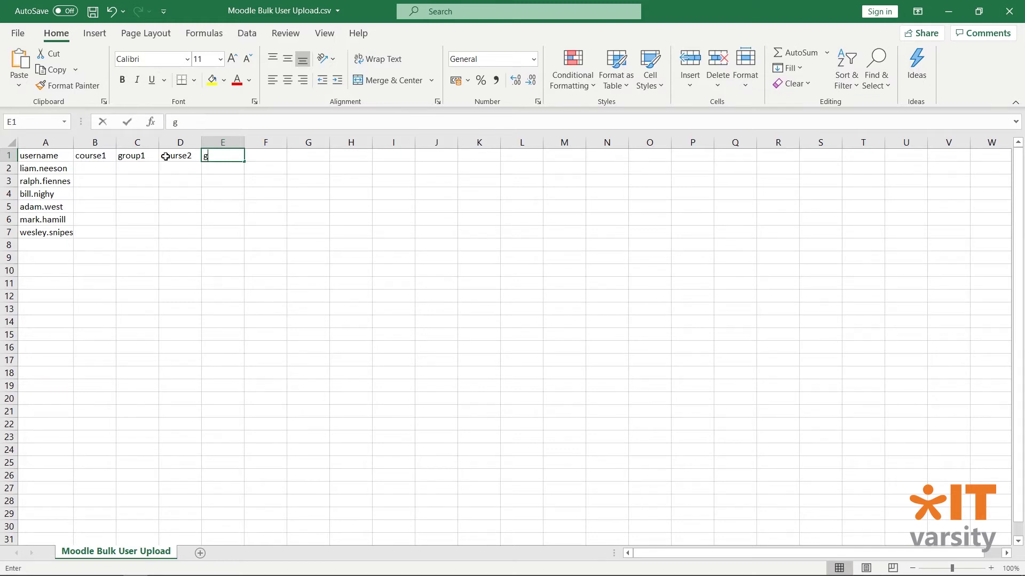
text(group3)
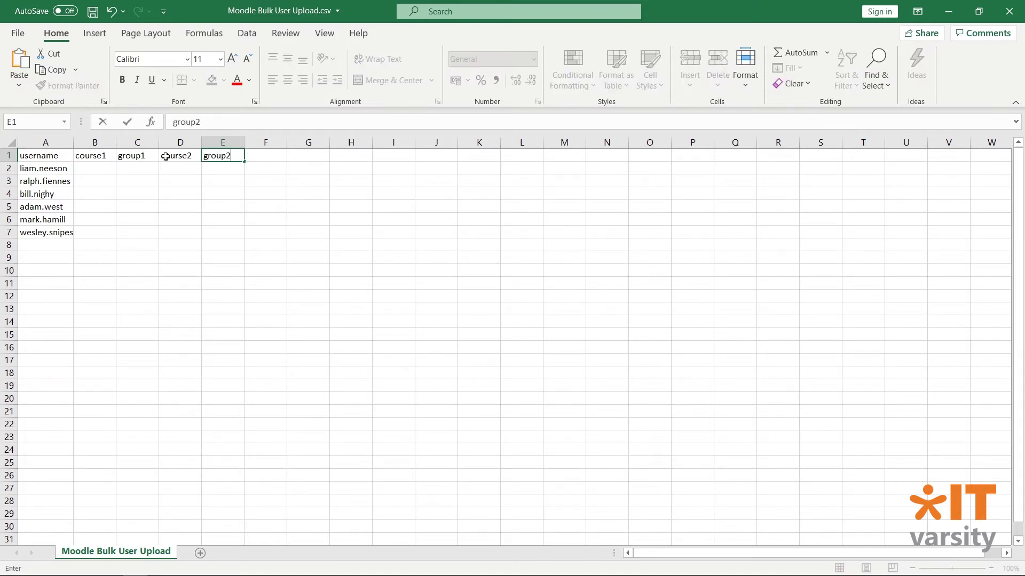
key(Tab)
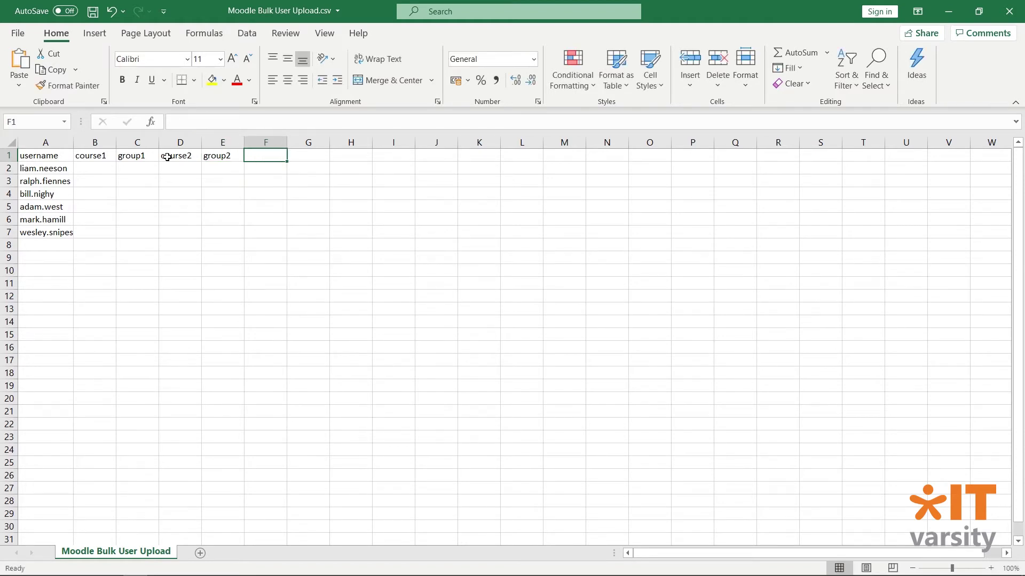
drag(251, 155, 192, 156)
key(Delete)
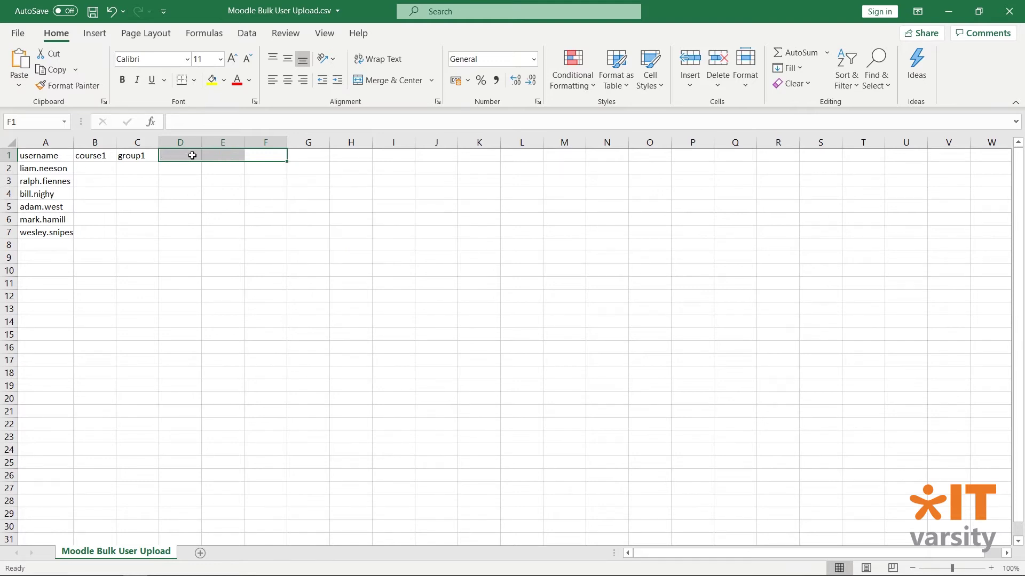
Enter the header 'role1' in cell D1, next to group1
click(193, 156)
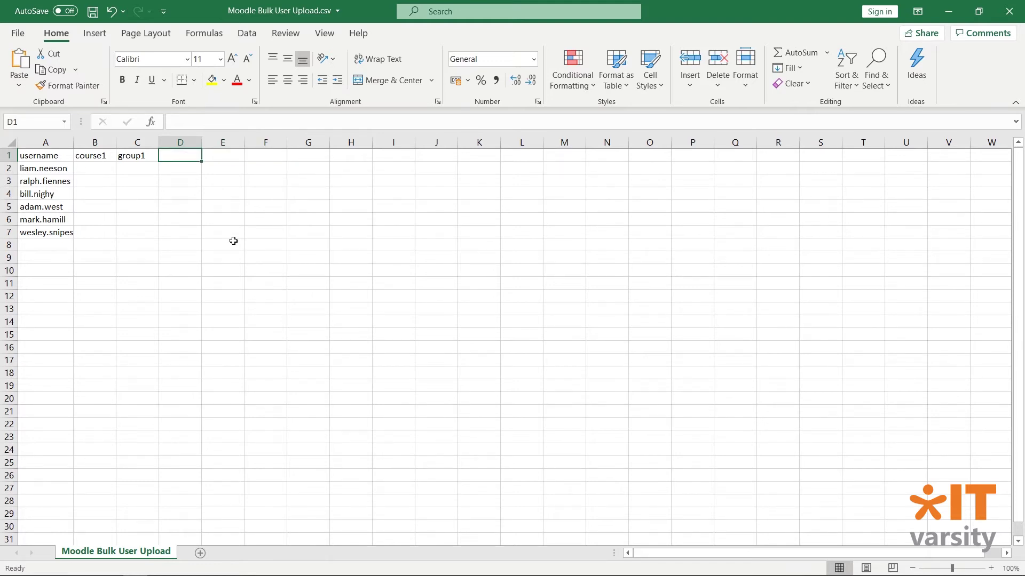
text(rol)
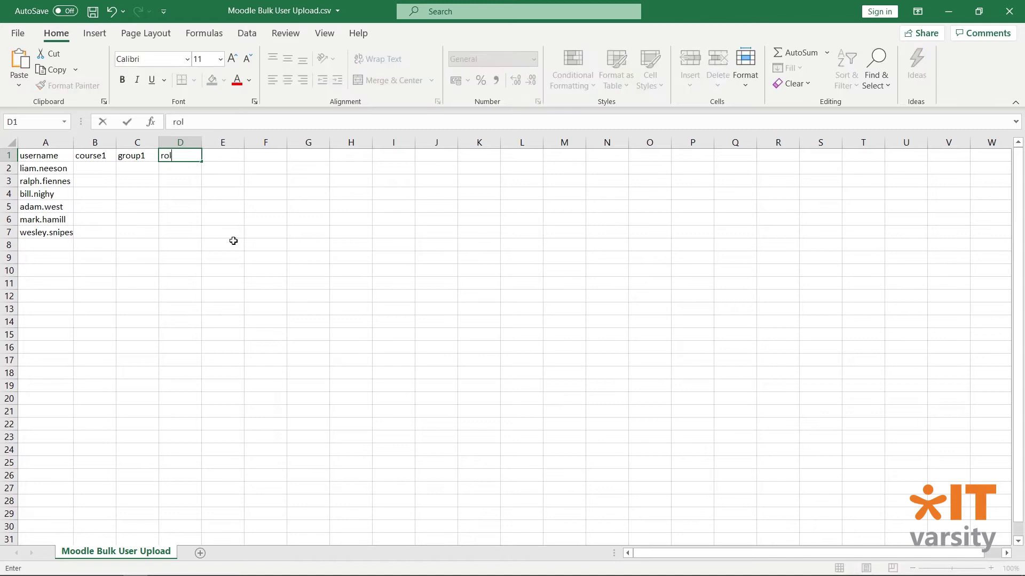
text(e1)
click(101, 167)
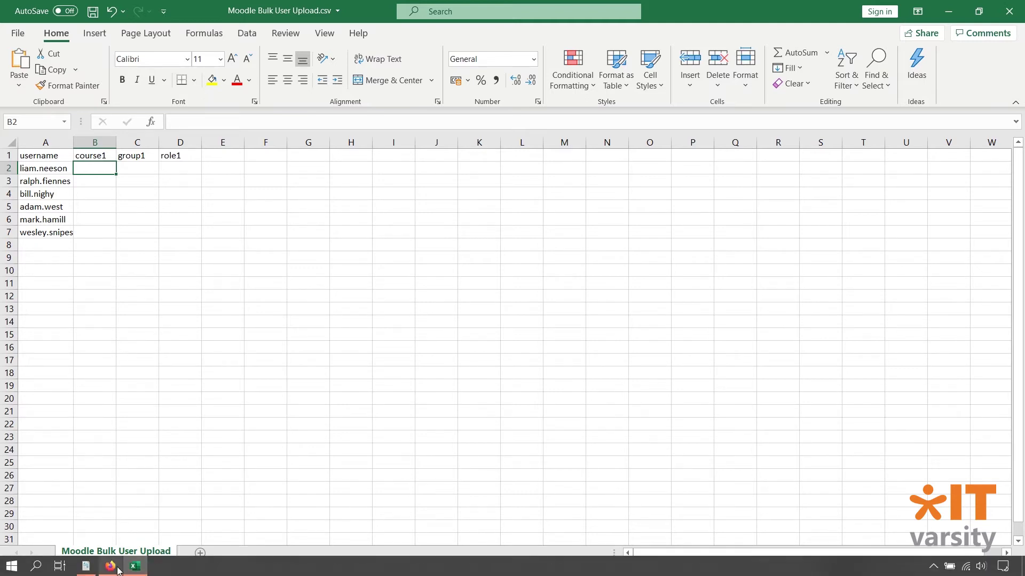
Open course-01's Edit settings page and select the course short name 'course-01'
click(110, 566)
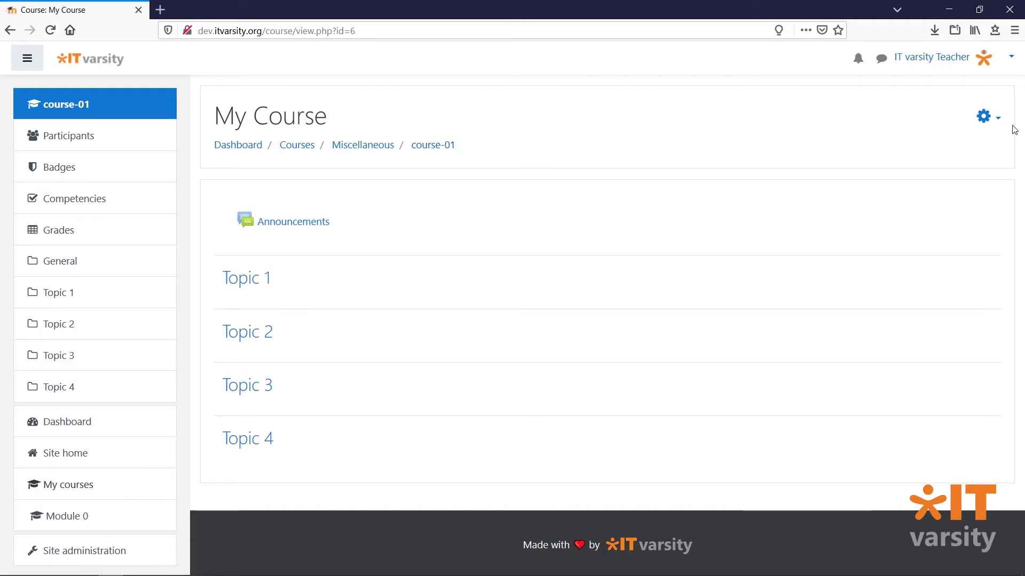
click(993, 118)
click(945, 145)
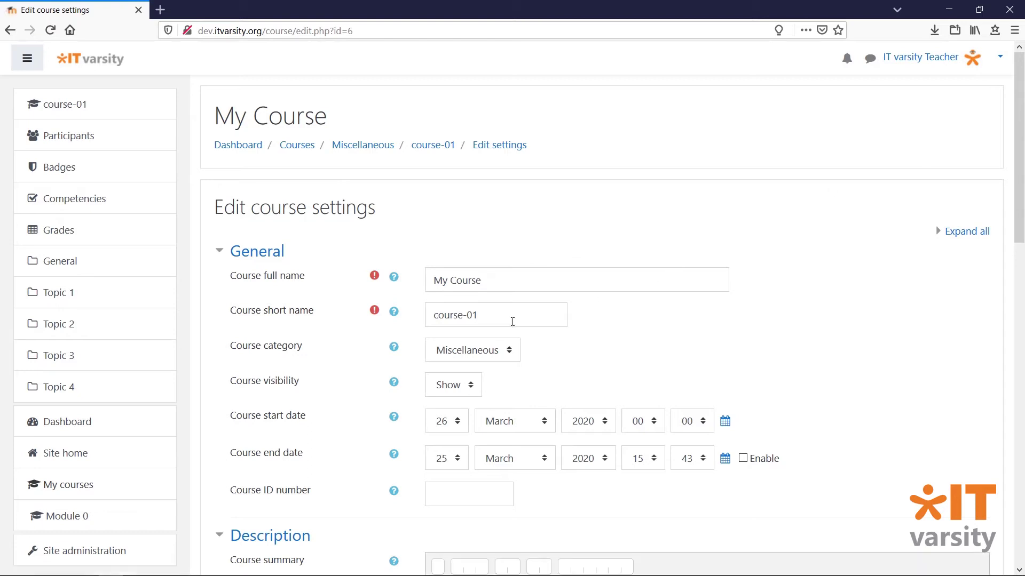
triple_click(512, 321)
key(ctrl+c)
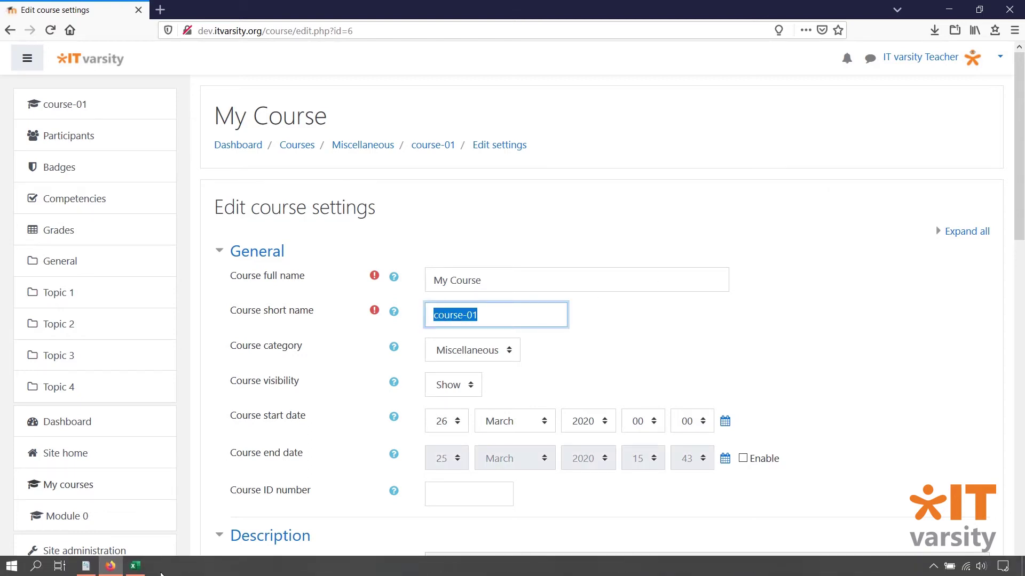
Paste course-01 into B2 and copy it down to B7 for all six users
click(138, 566)
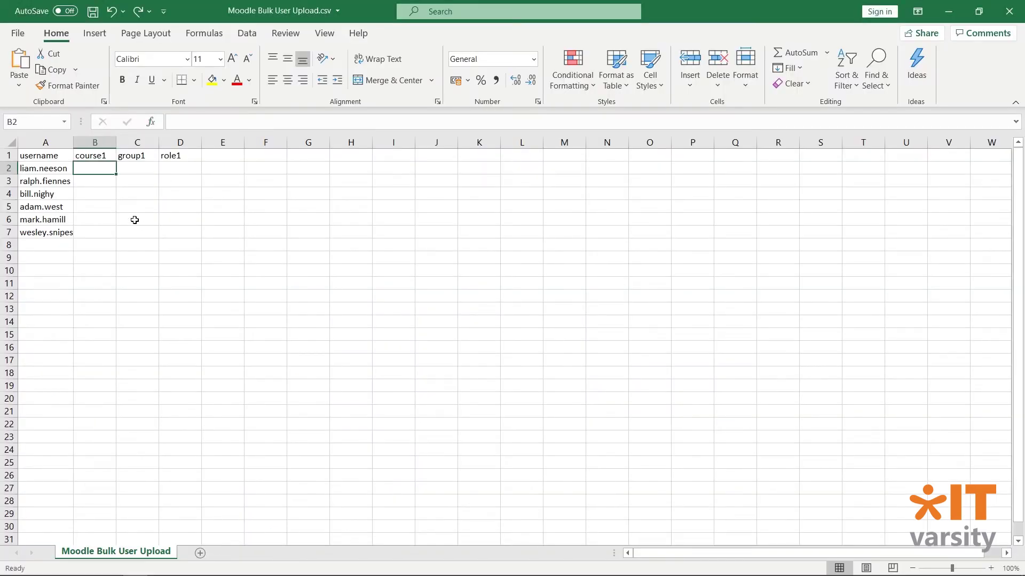
key(ctrl+v)
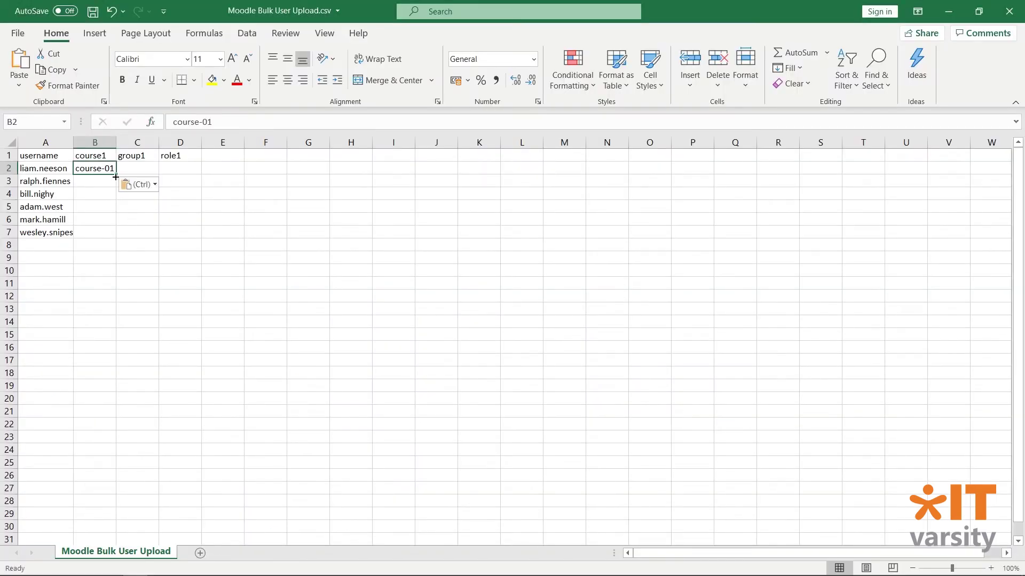
drag(116, 176, 115, 235)
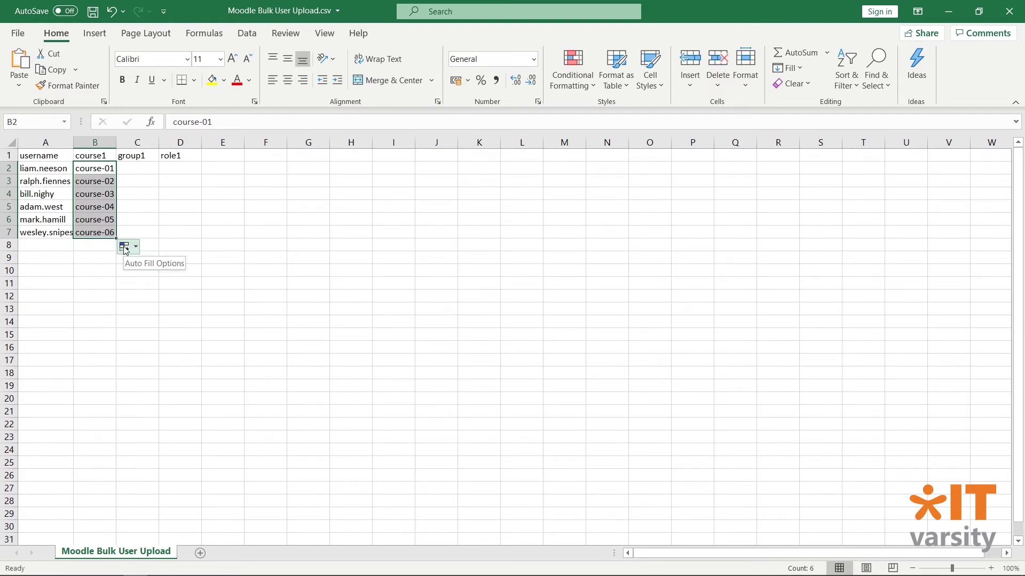
click(124, 248)
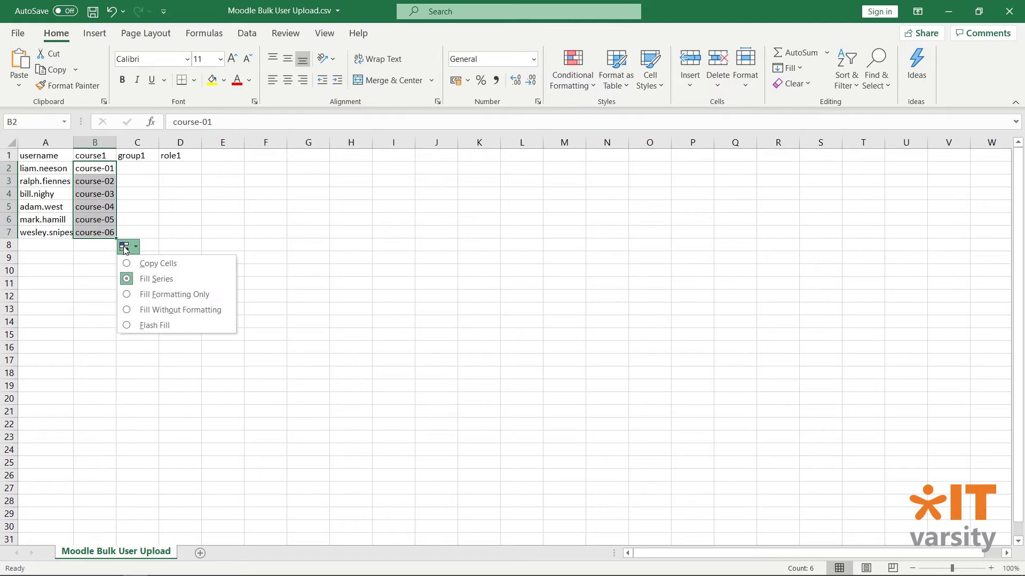
click(147, 263)
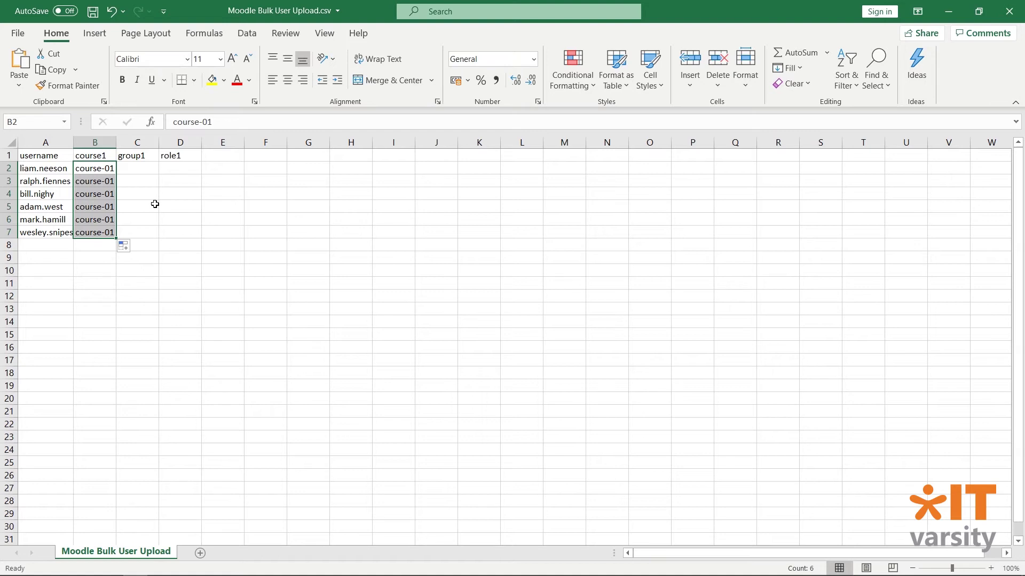
Enter group1 in C2 and copy it down to C7 for every user
click(143, 169)
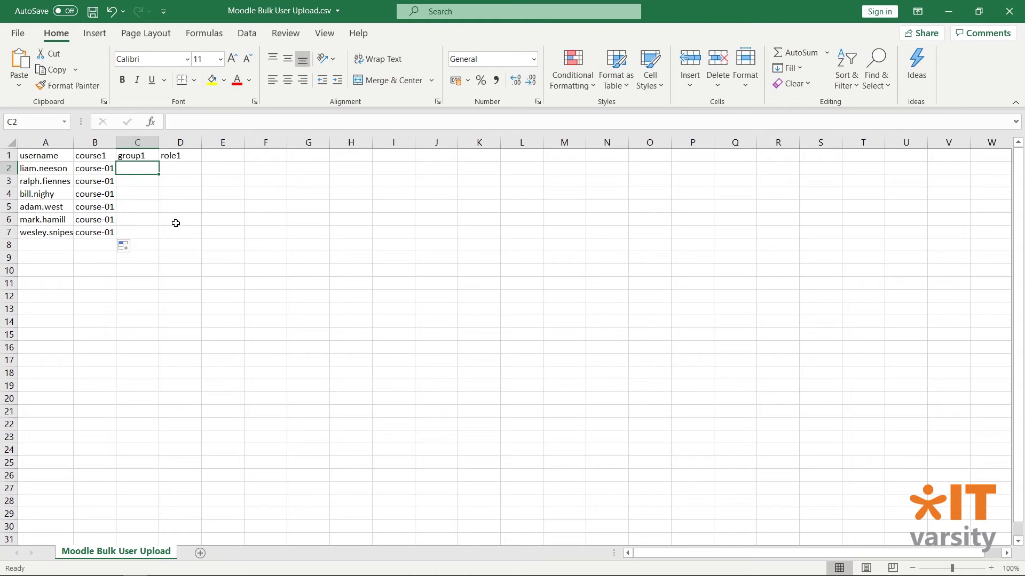
text(group1)
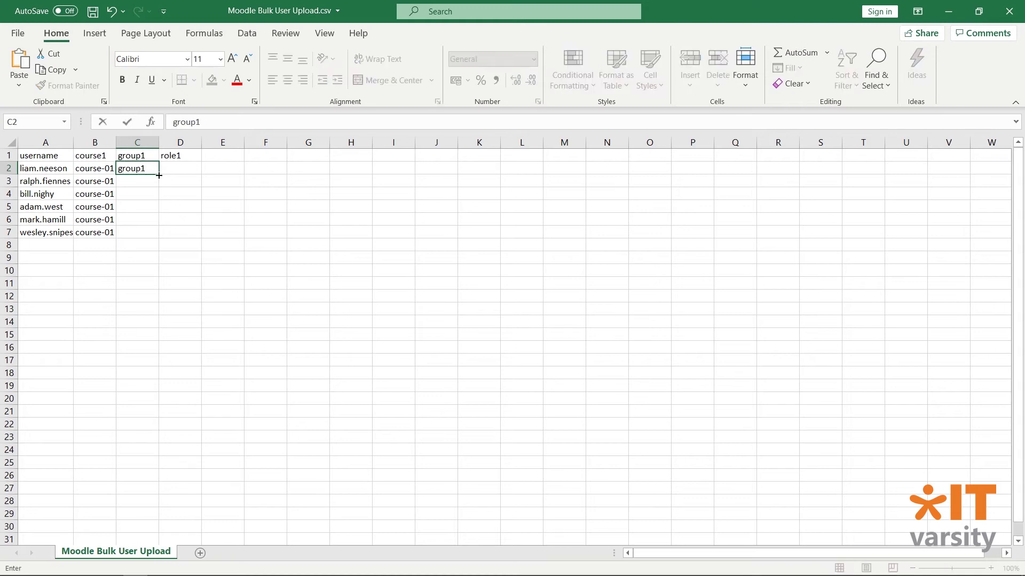
drag(159, 174, 153, 239)
click(166, 245)
click(201, 263)
Give the user in row 4 the role1 value editingteacher and save the CSV
click(190, 170)
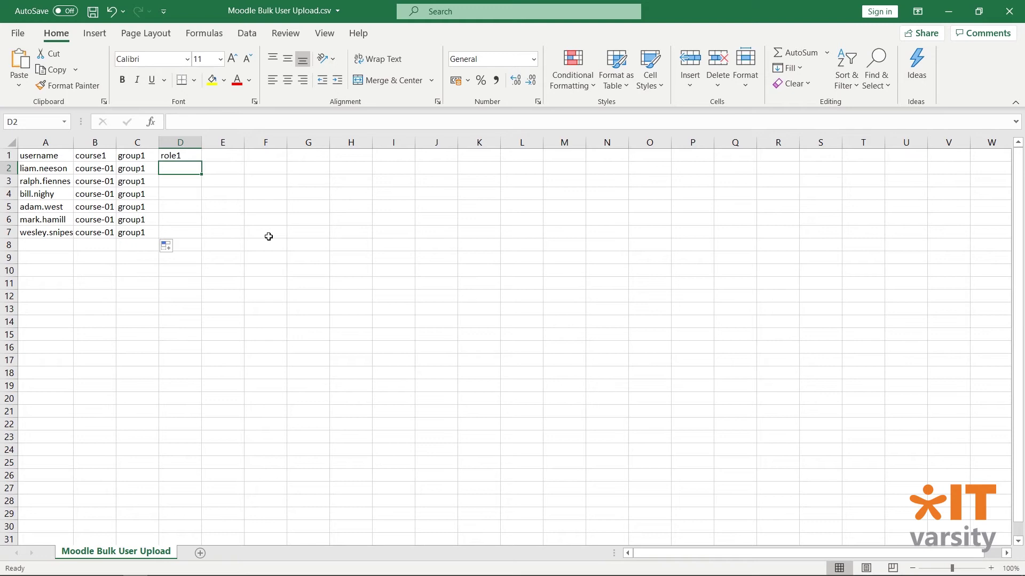
click(183, 193)
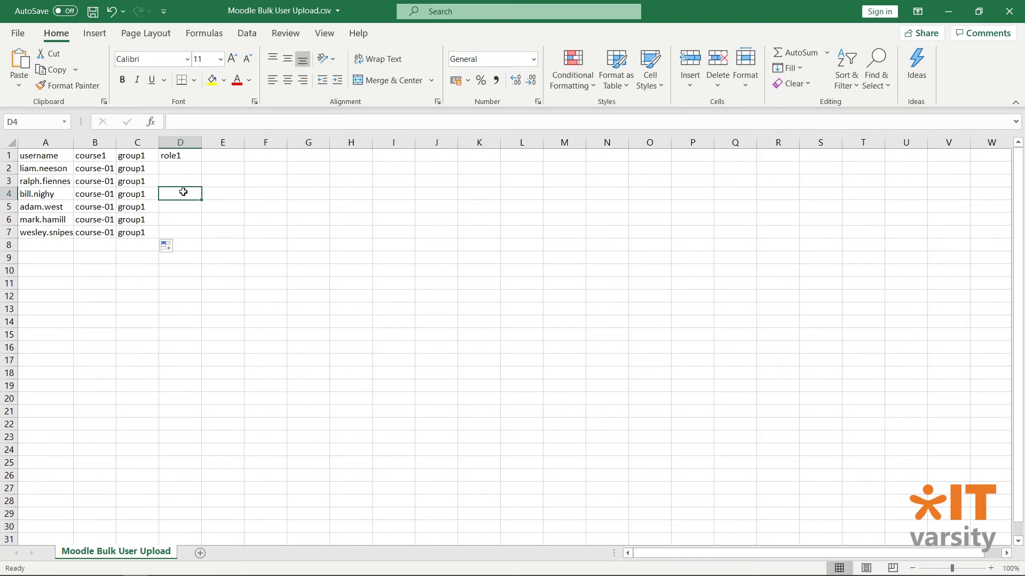
text(edi)
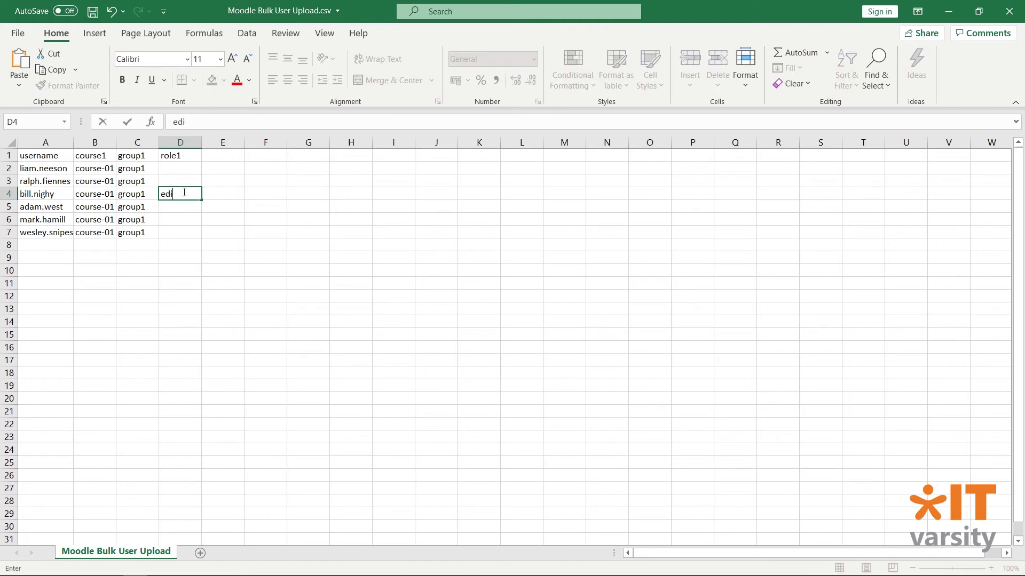
text(tingteacher)
key(ctrl+s)
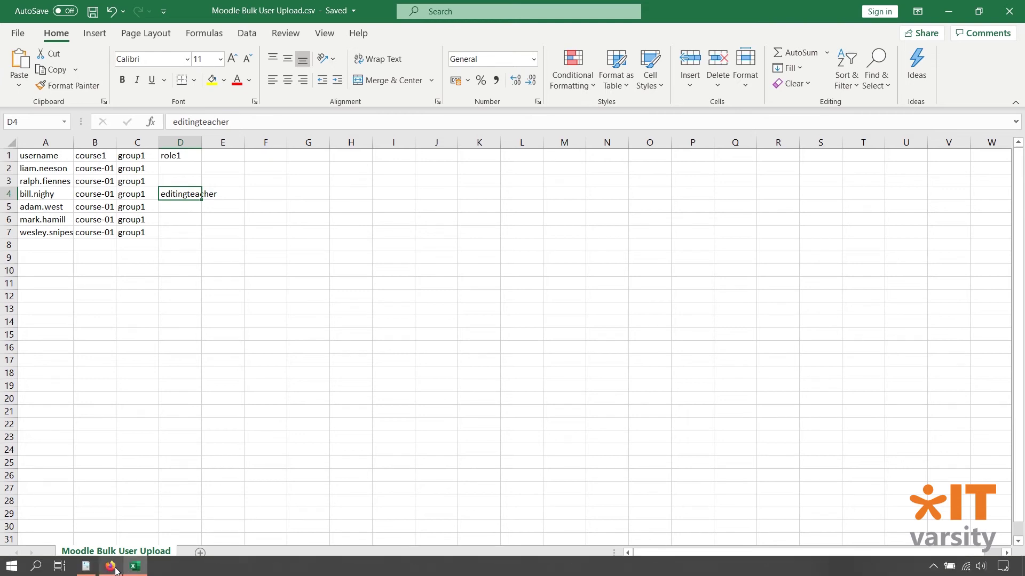
Go to Site administration > Users > Upload users in Moodle
click(115, 570)
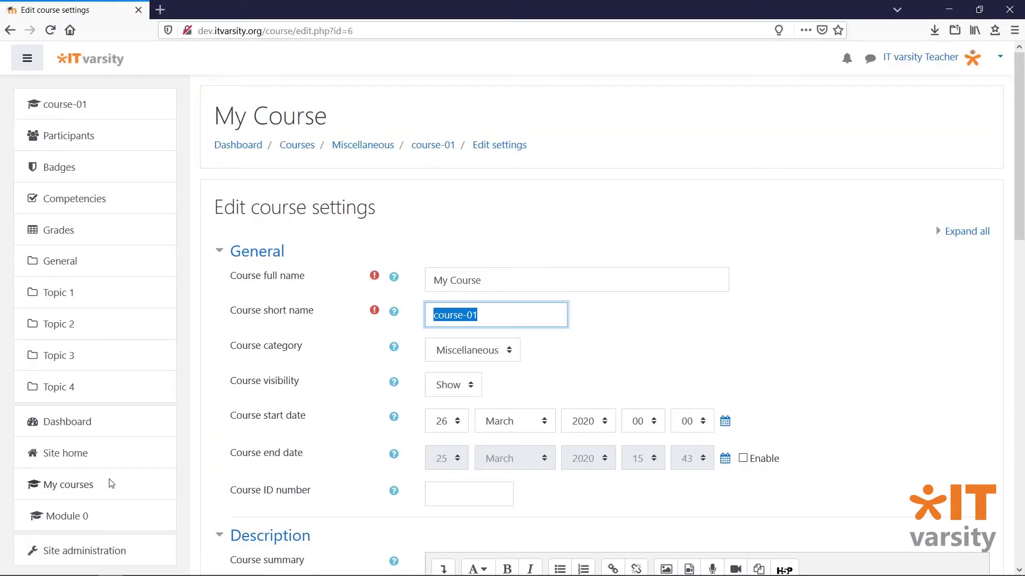
scroll(111, 488, down, 5)
click(119, 553)
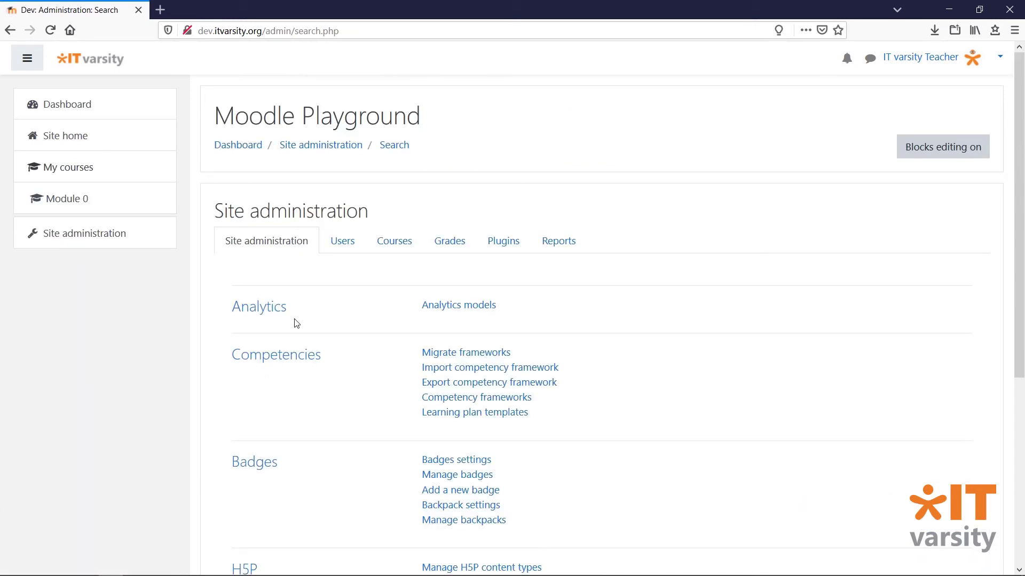
click(341, 239)
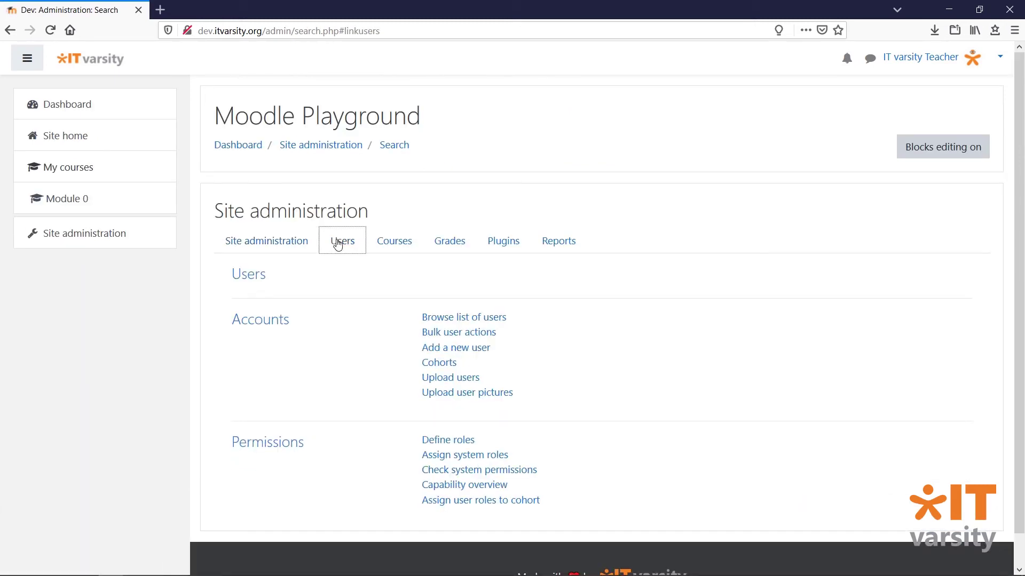
click(443, 378)
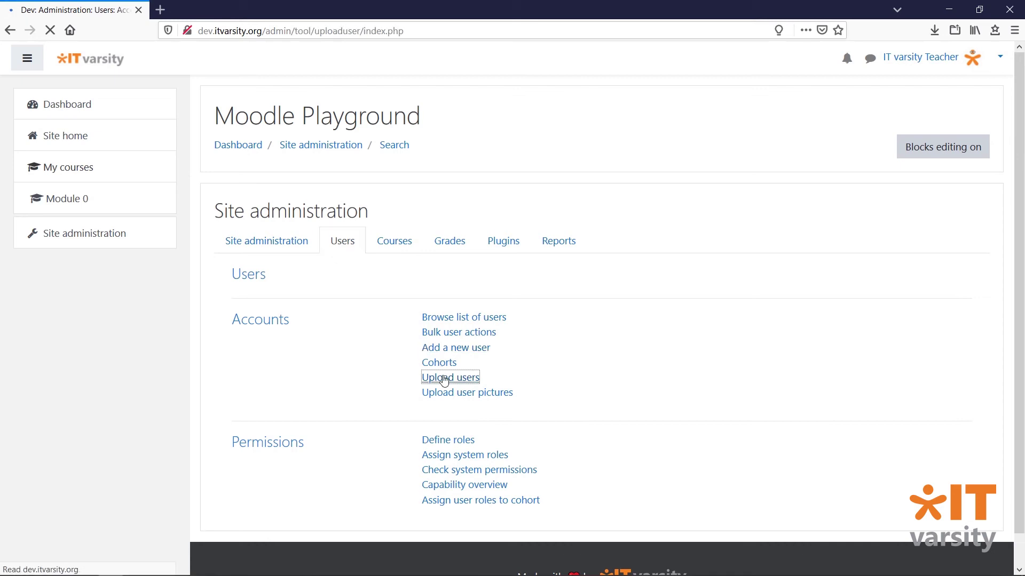
Drop Moodle Bulk User Upload.csv onto the upload form, set the delimiter to ';', and submit it
mouse_move(128, 571)
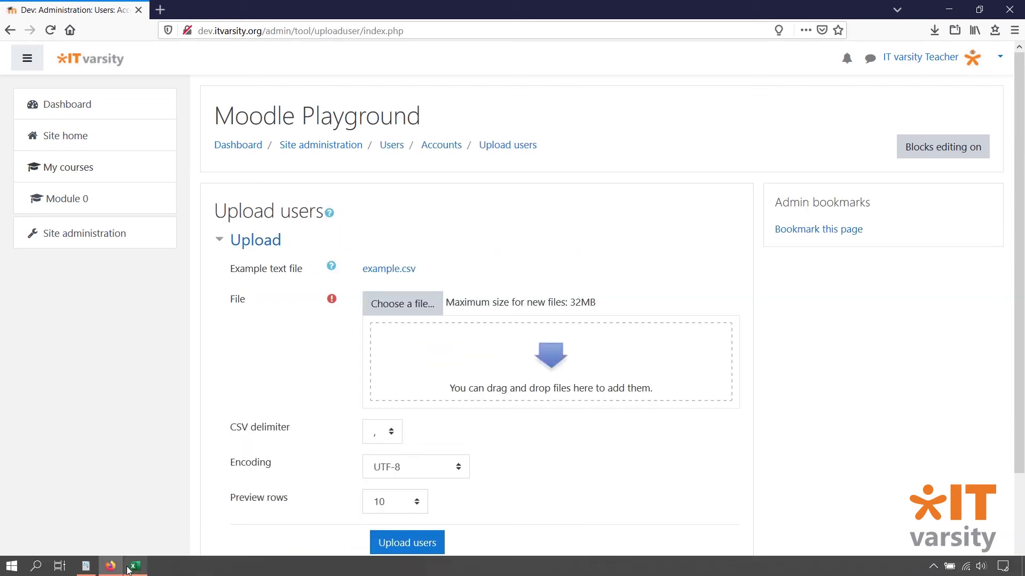
click(90, 566)
drag(741, 172, 456, 378)
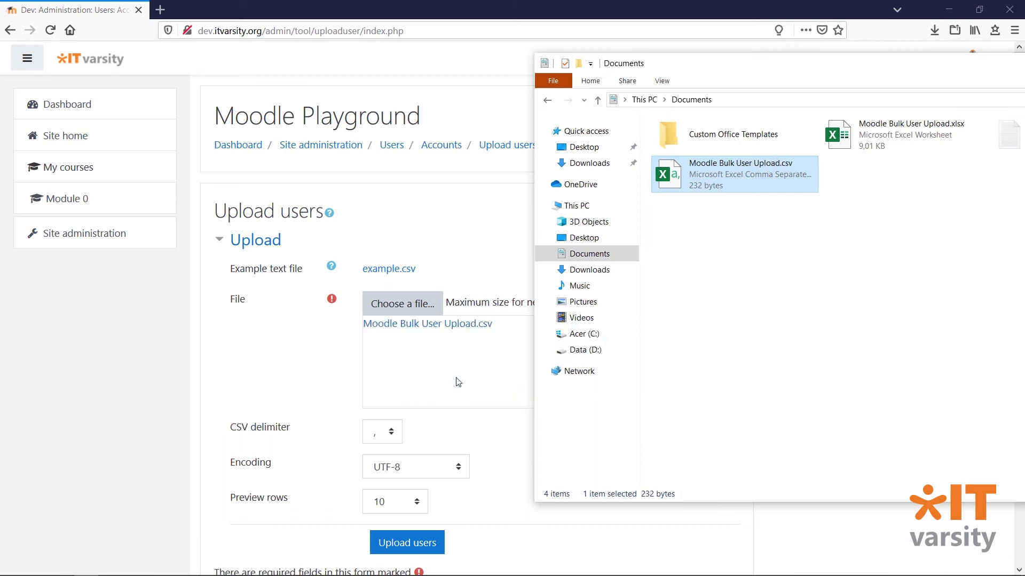
click(318, 379)
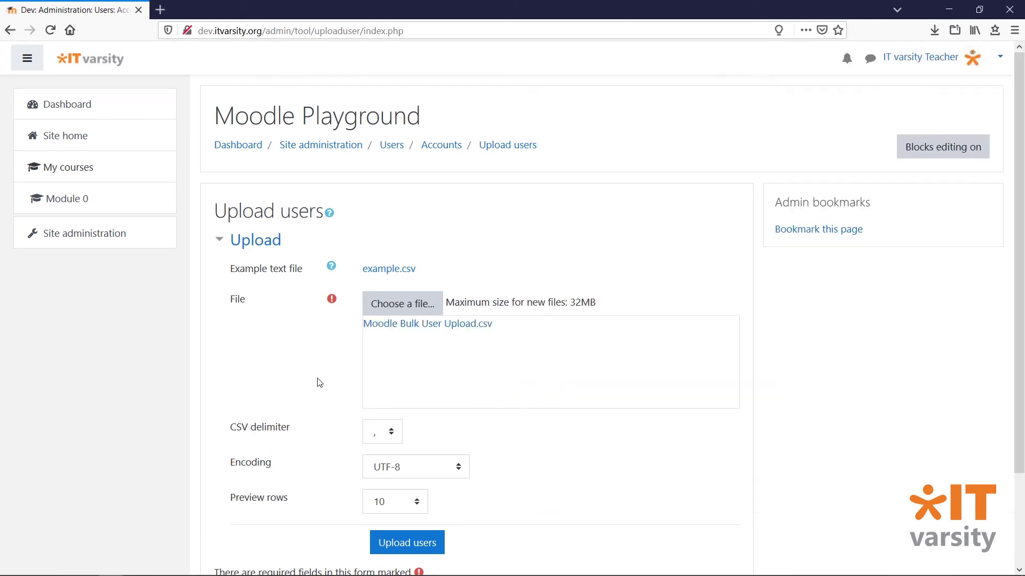
click(390, 429)
click(376, 473)
click(410, 541)
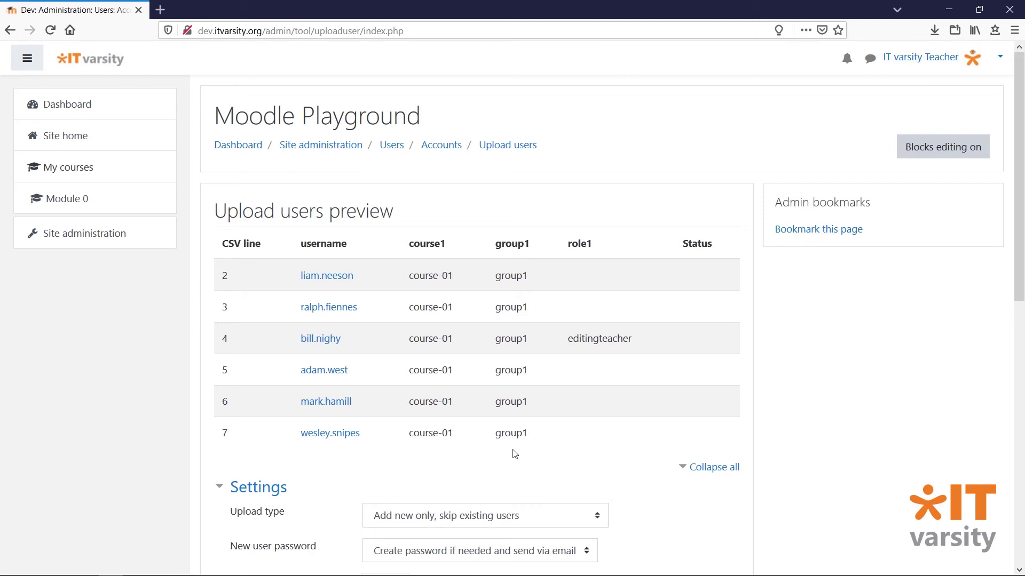
Set Upload type to 'Update existing users only' and run the upload
scroll(682, 487, down, 2)
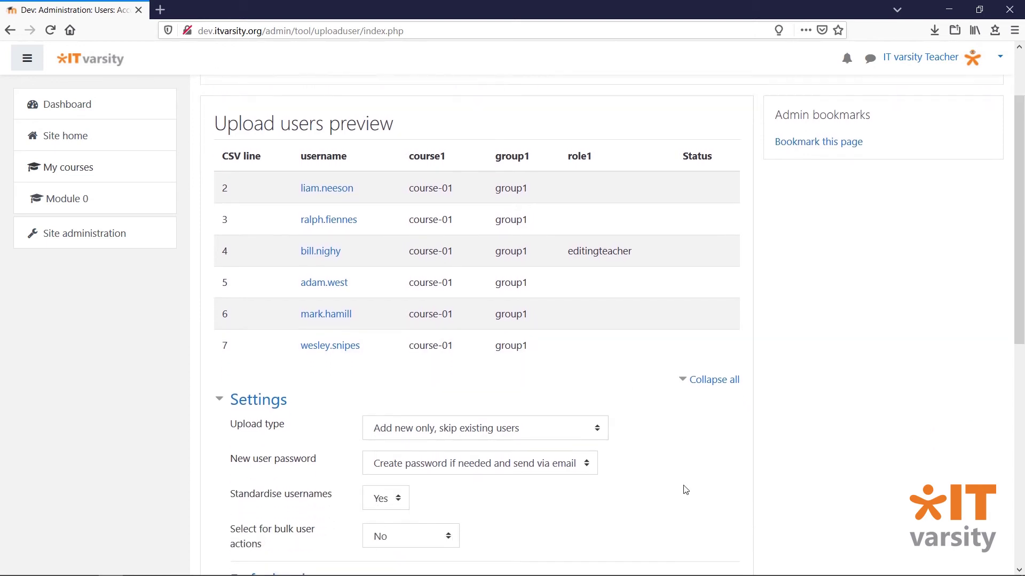
scroll(685, 490, down, 2)
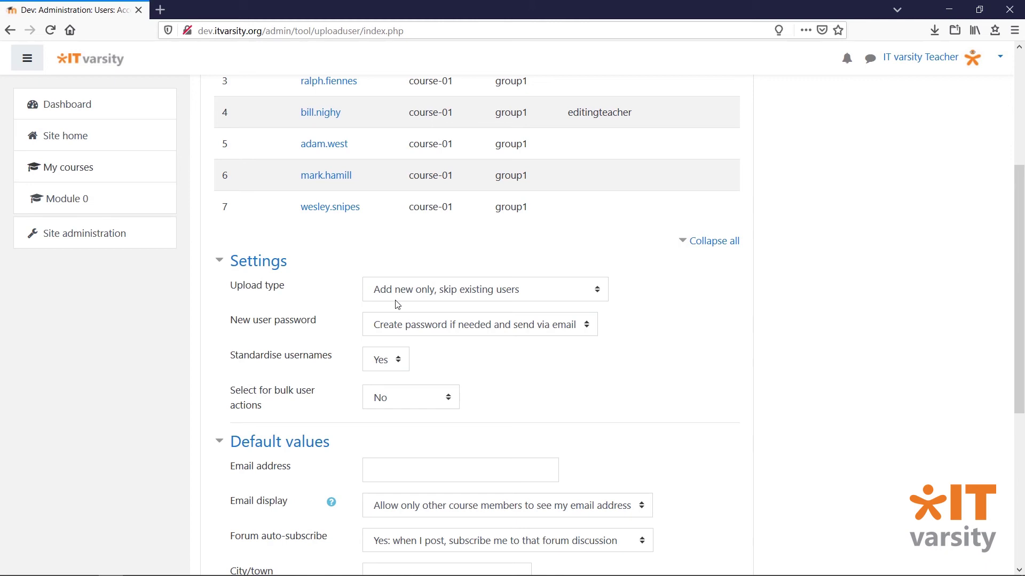
click(485, 294)
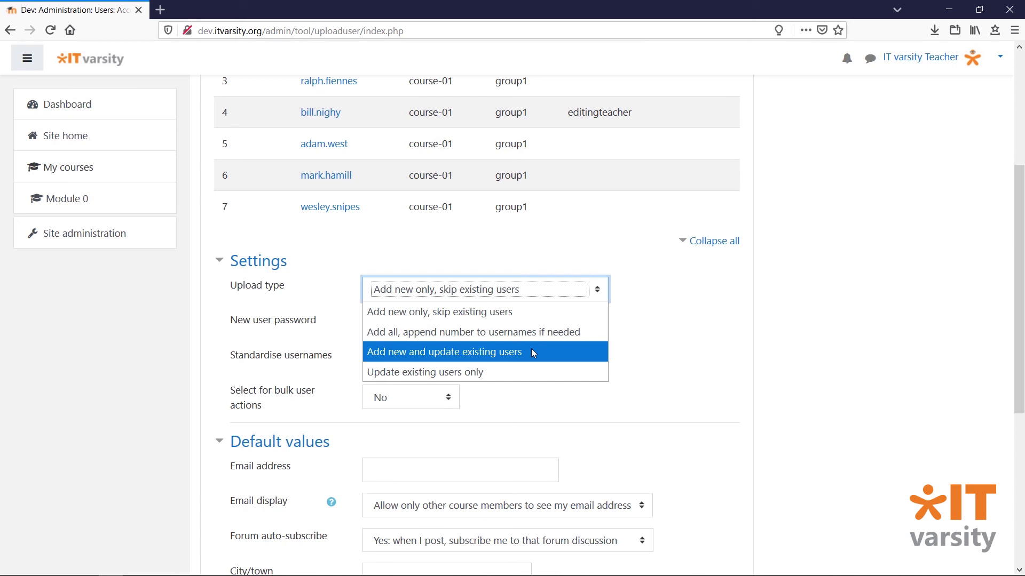
click(536, 372)
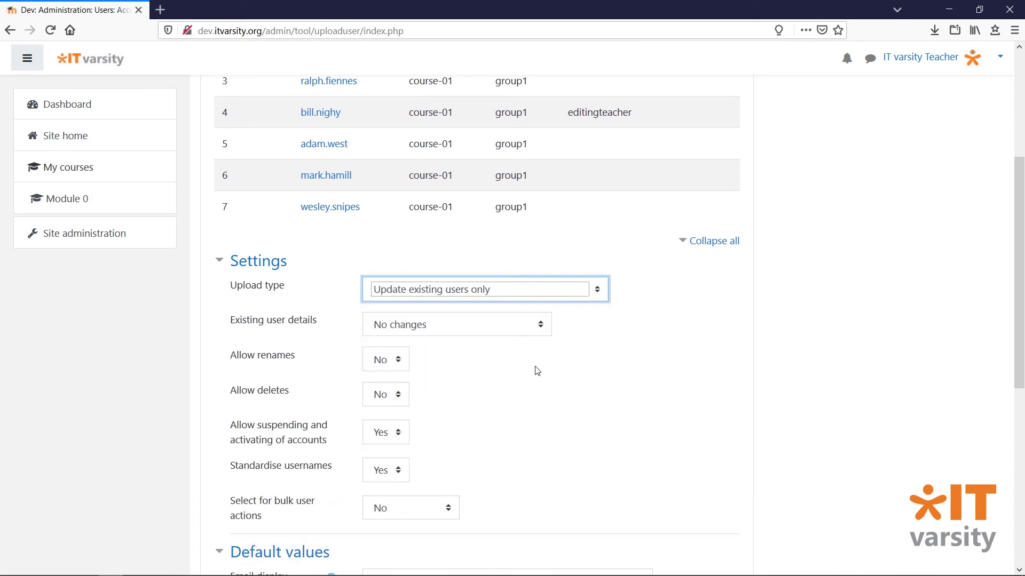
scroll(536, 372, down, 7)
click(415, 435)
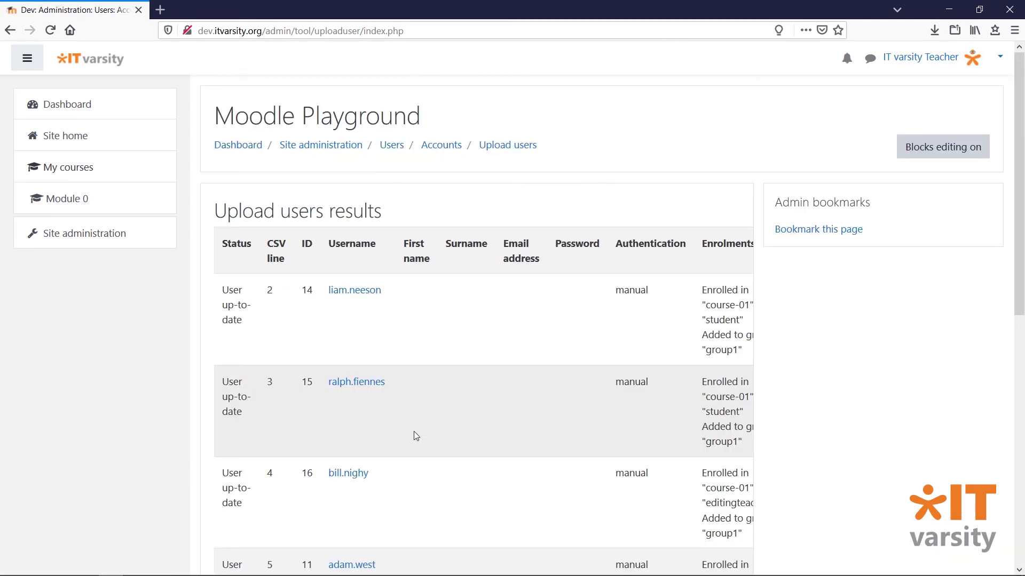
Scroll through the upload results table, then continue back to the blank upload form
scroll(414, 432, right, 5)
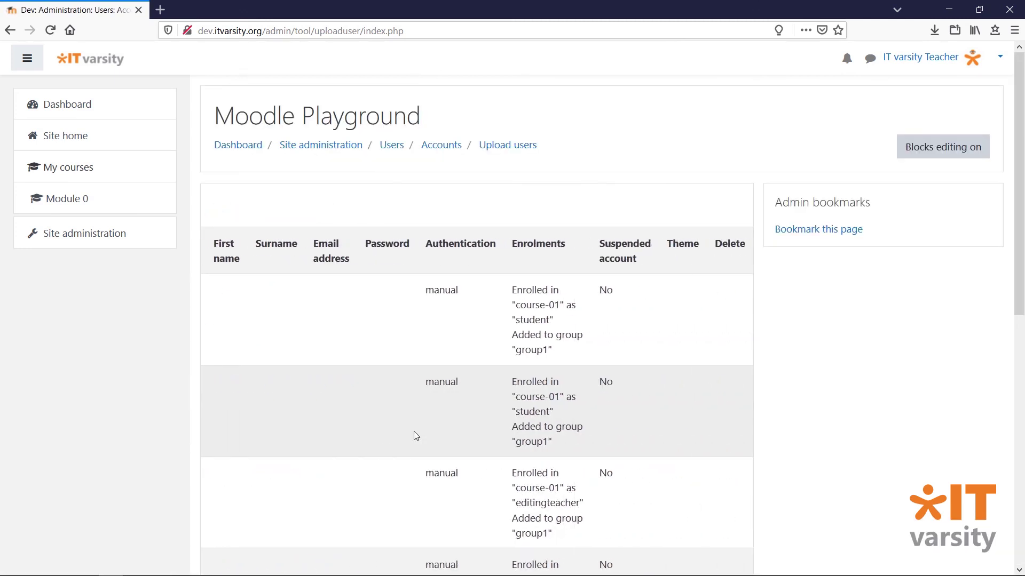
scroll(415, 433, down, 5)
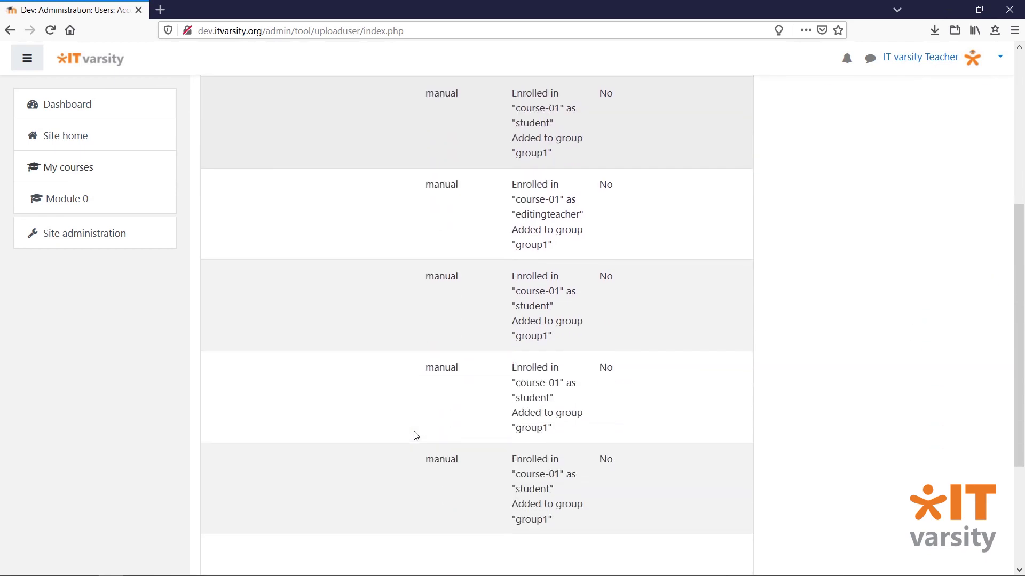
scroll(416, 436, down, 5)
click(487, 454)
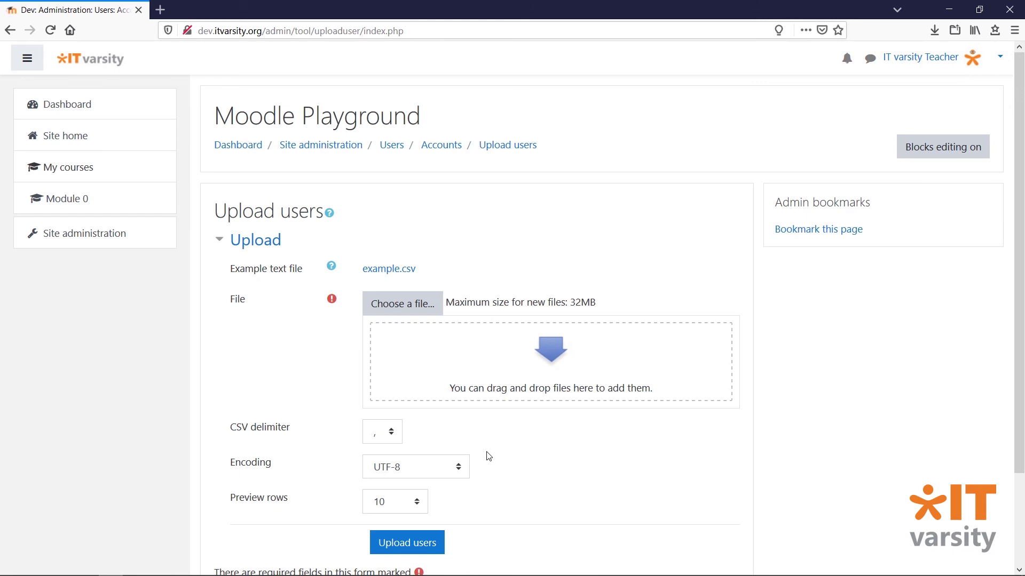
Find My Course under Miscellaneous in Manage courses and categories and view its course page
click(144, 227)
click(387, 240)
click(457, 276)
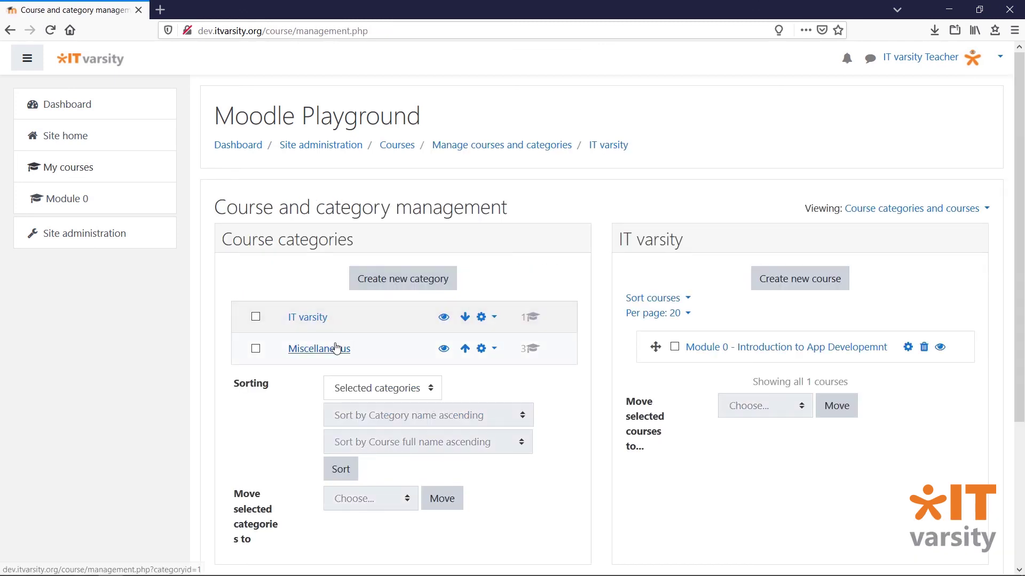
click(336, 348)
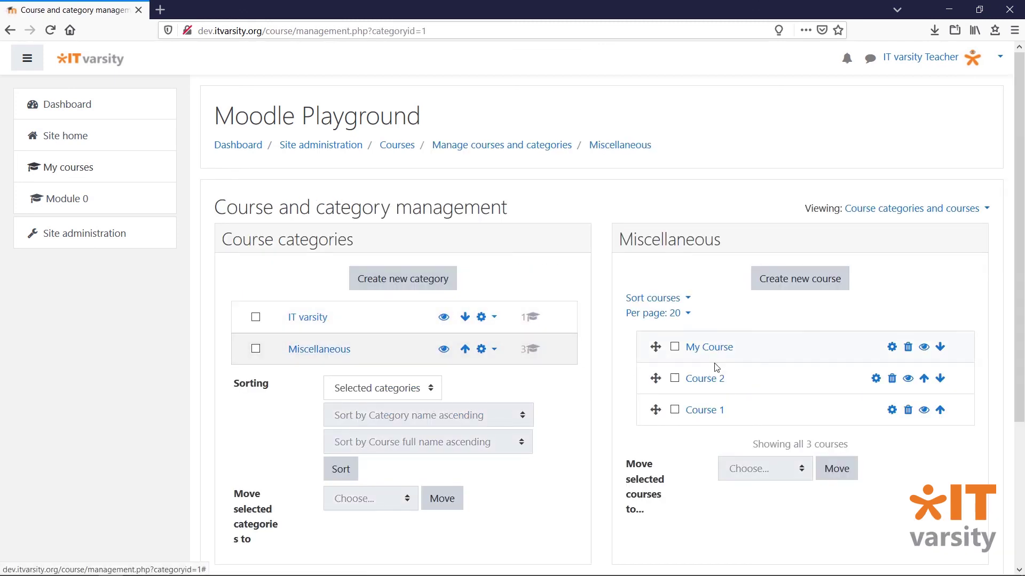
click(714, 348)
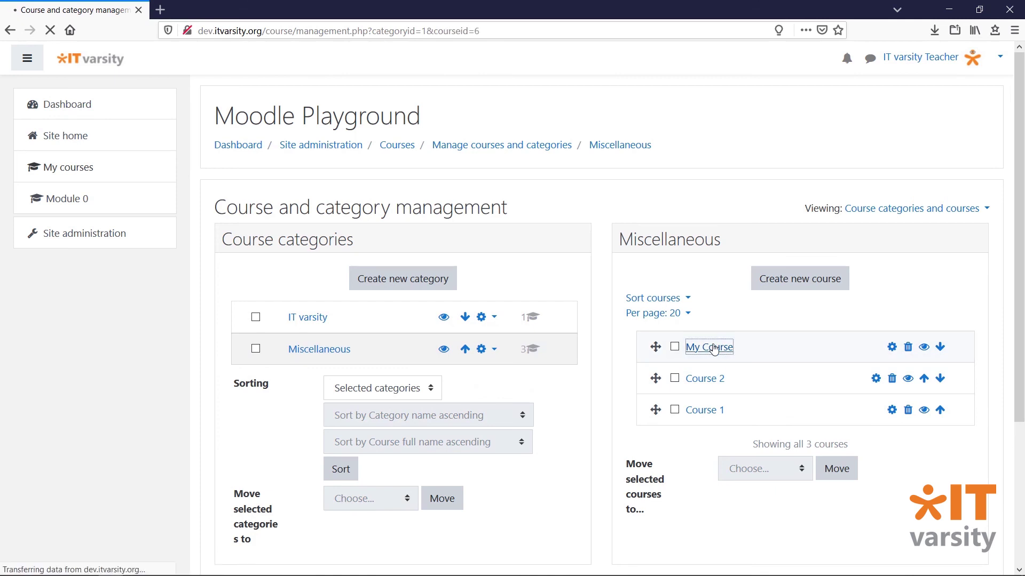
scroll(714, 348, down, 10)
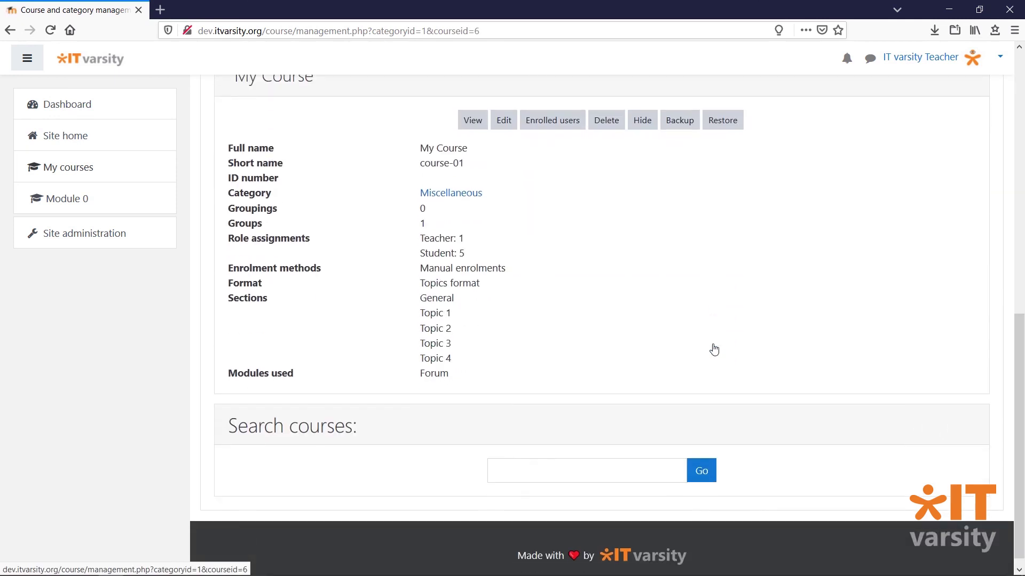
click(472, 125)
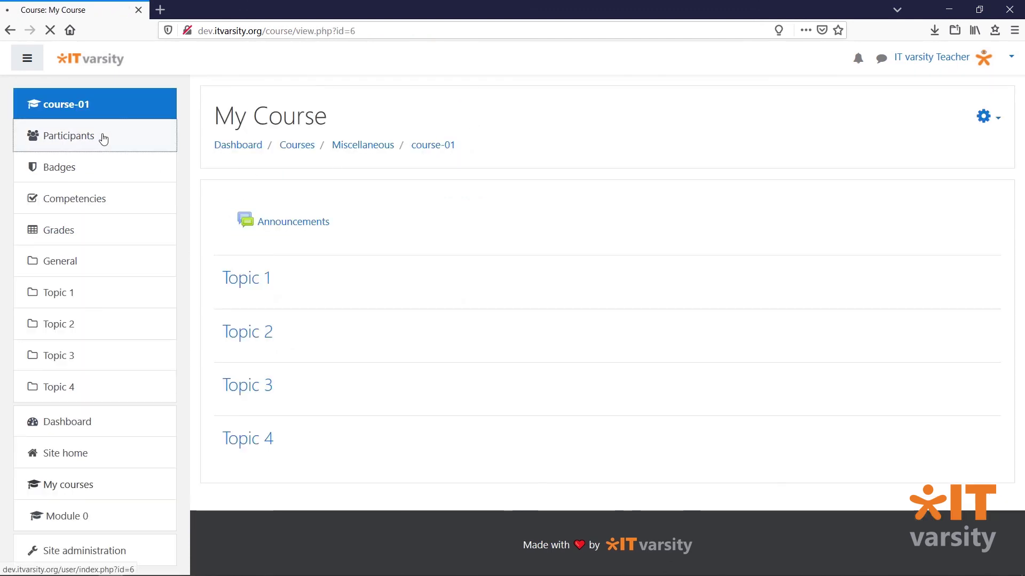
Open course-01's Participants list to check all six users are in group1, one Teacher, five Students
click(103, 138)
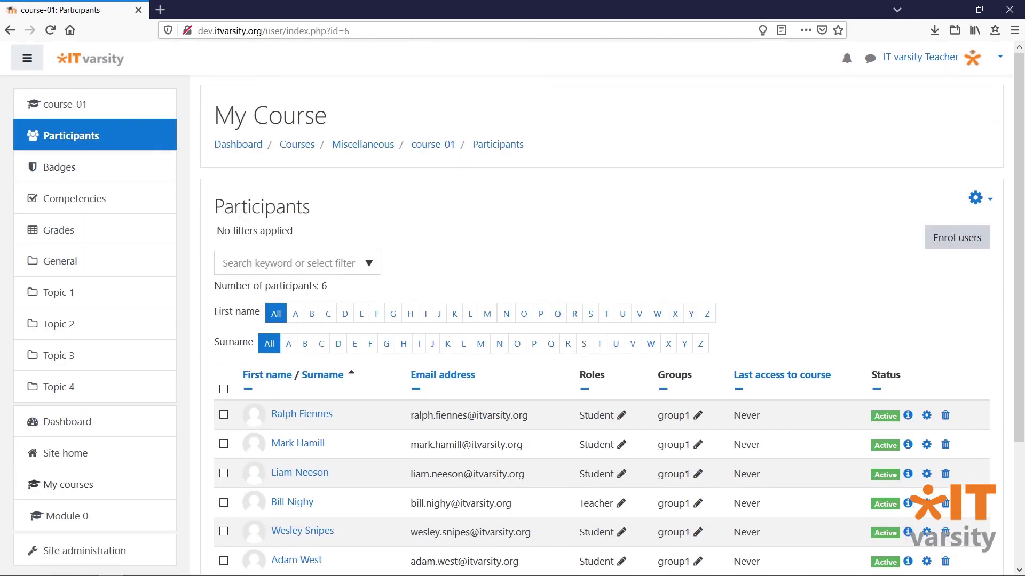
scroll(240, 218, down, 3)
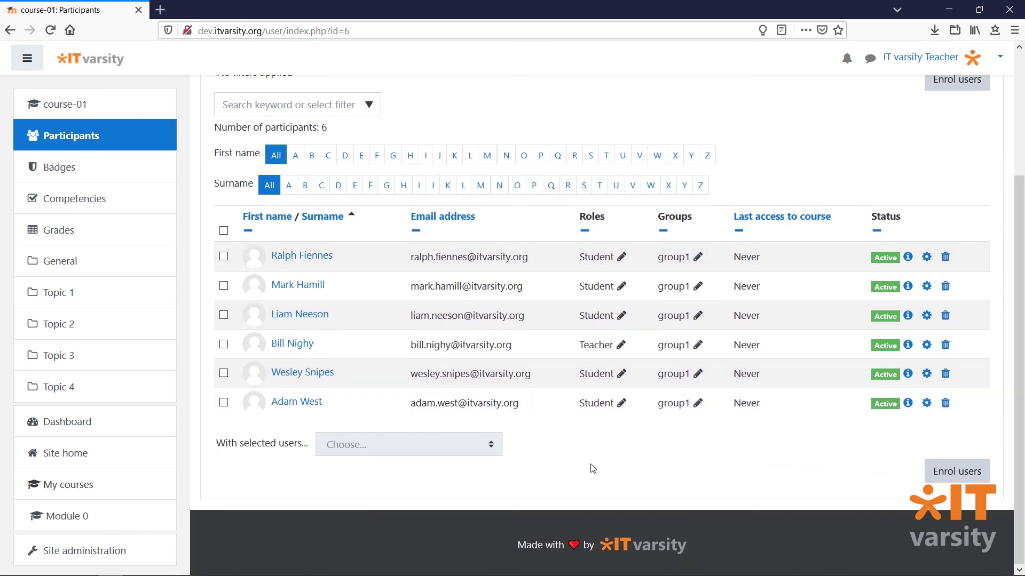